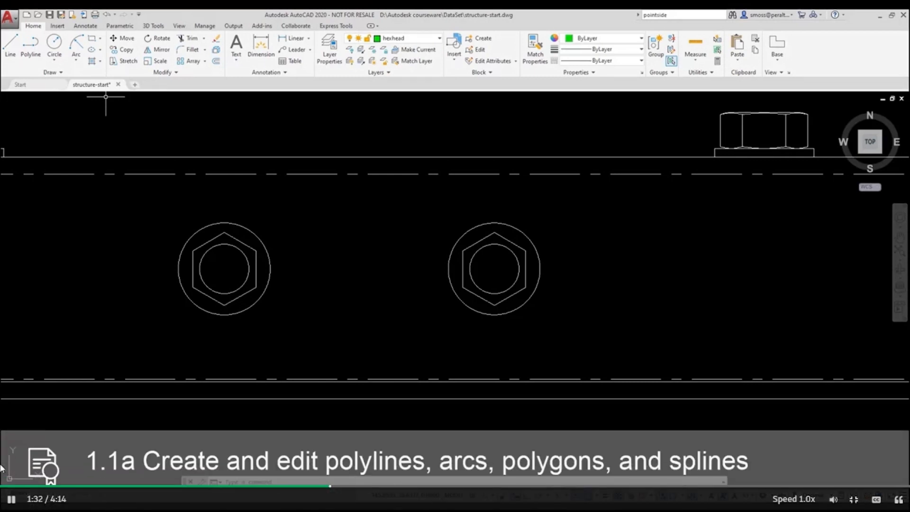
# Draw a 6-sided polygon with the Edge option over the left bolt's hexagon, from its lower-right to its upper-right corner
pyautogui.click(100, 38)
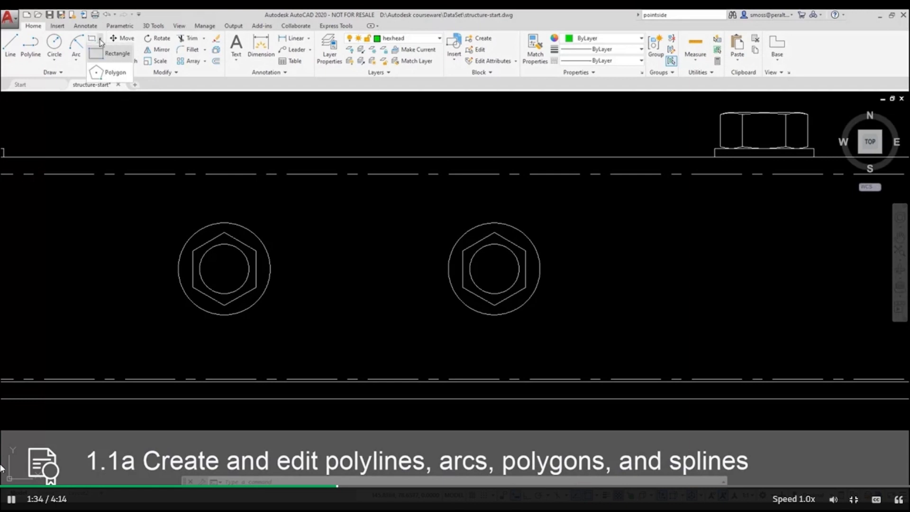
pyautogui.click(117, 73)
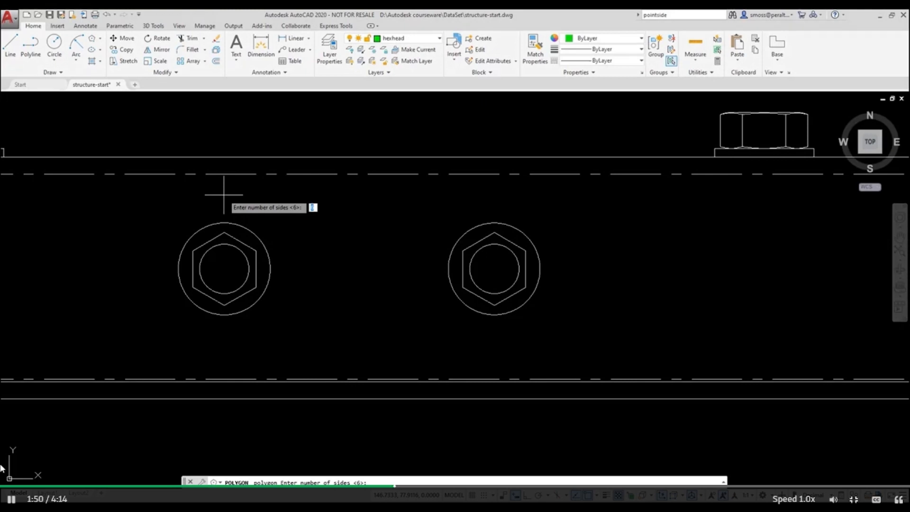
pyautogui.press('Return')
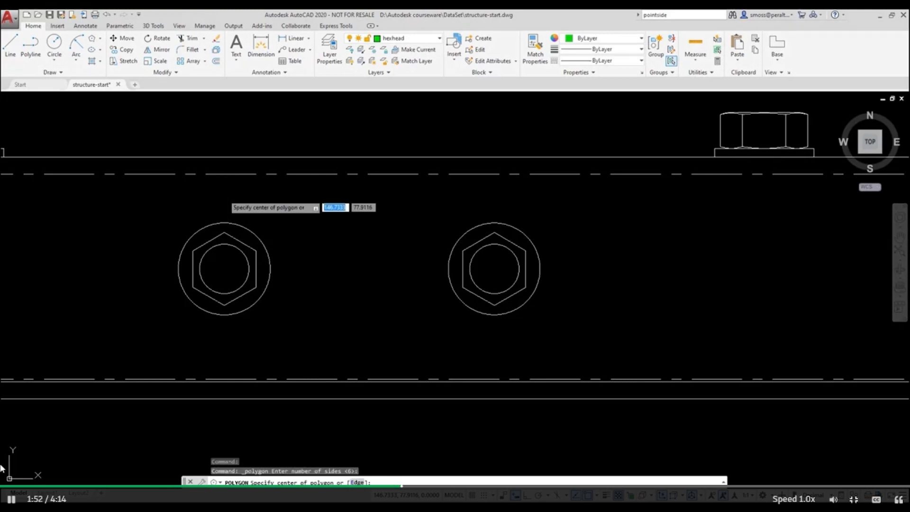
pyautogui.rightClick(223, 194)
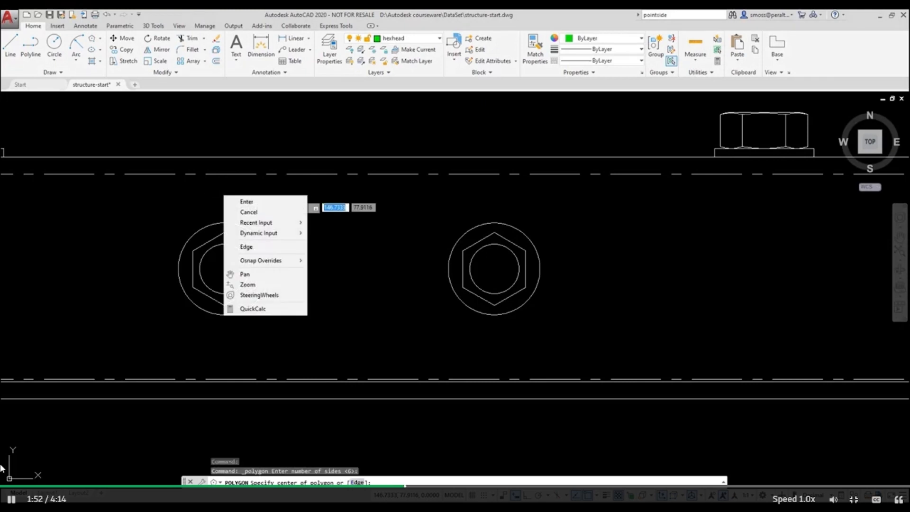
pyautogui.click(258, 247)
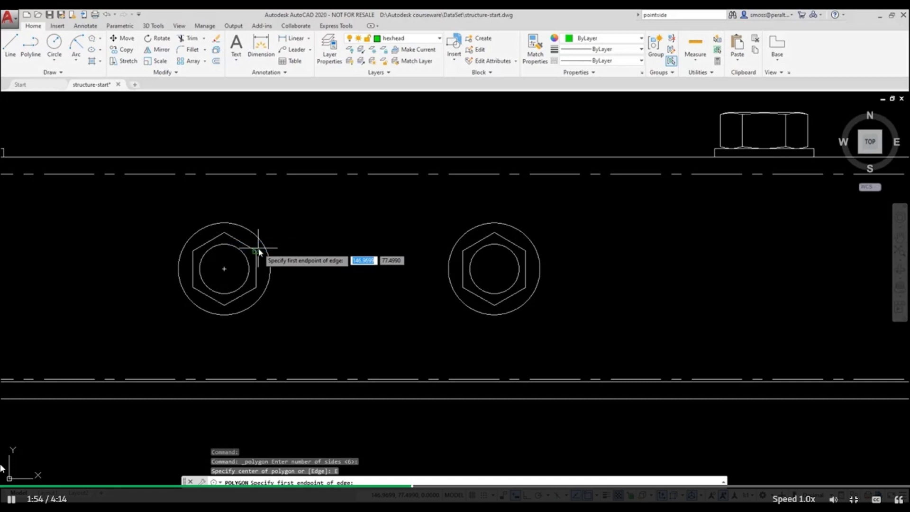
pyautogui.click(255, 287)
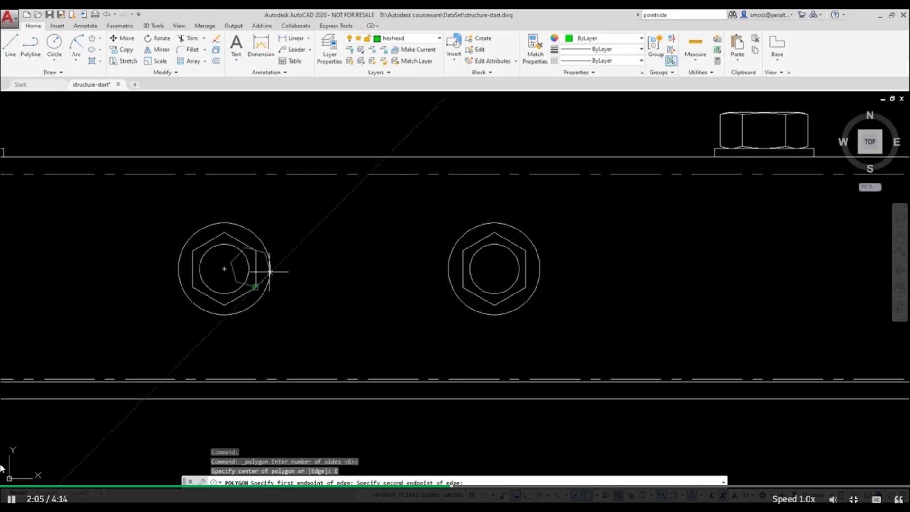
pyautogui.click(256, 250)
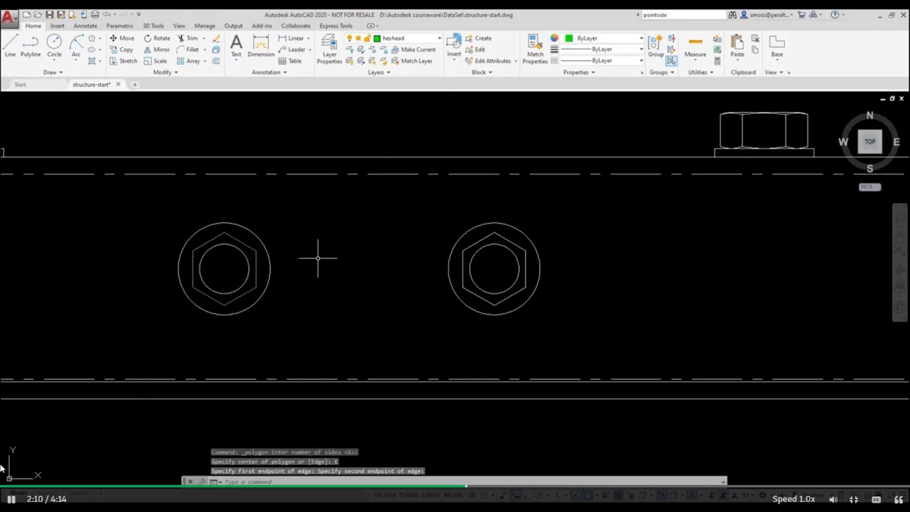
# Repeat the 6-sided polygon with the Edge option over the right bolt's hexagon, starting the edge at its lower-right corner
pyautogui.rightClick(320, 239)
pyautogui.click(328, 240)
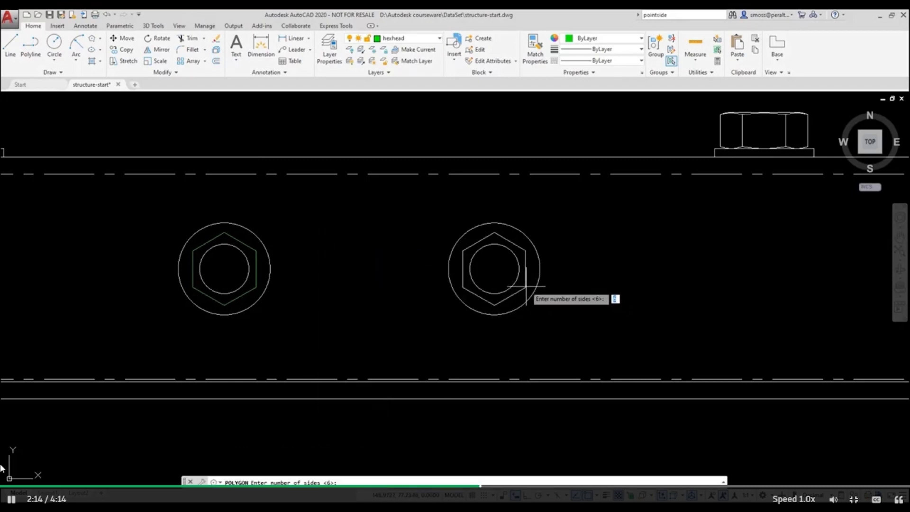
pyautogui.press('Return')
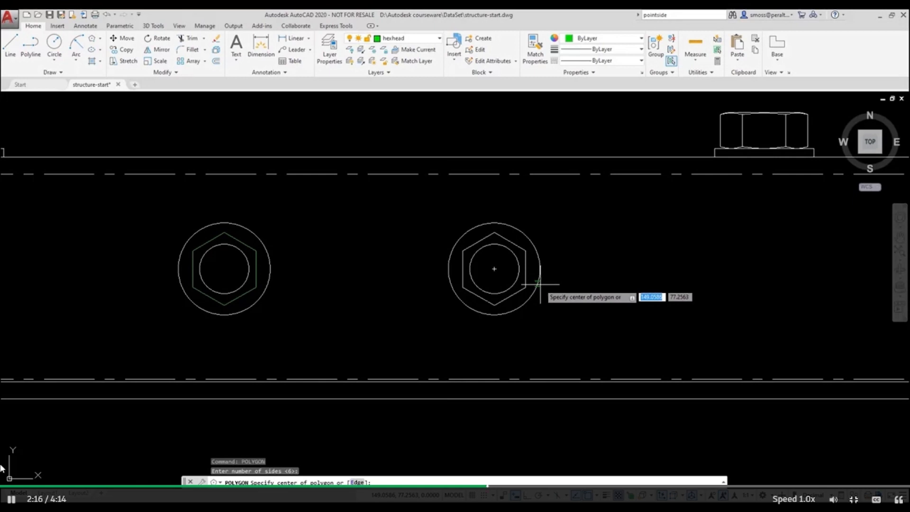
pyautogui.rightClick(539, 285)
pyautogui.click(563, 336)
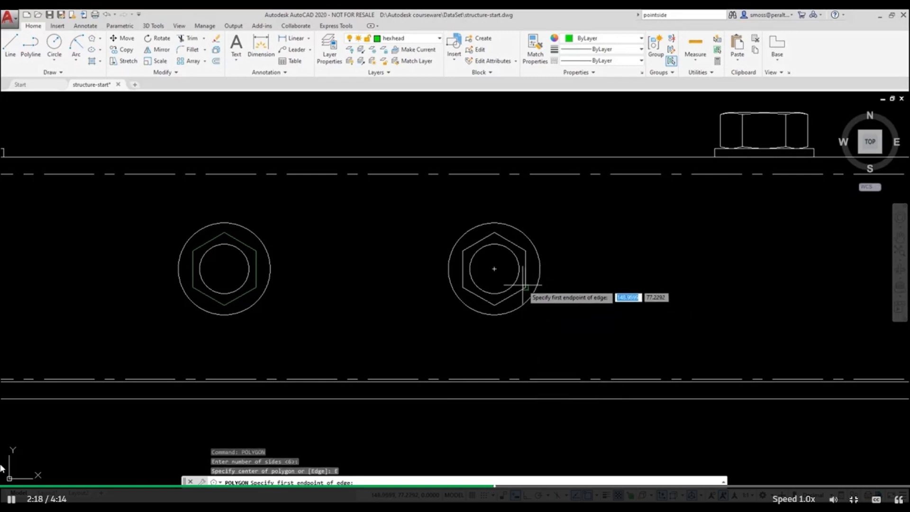
pyautogui.click(526, 287)
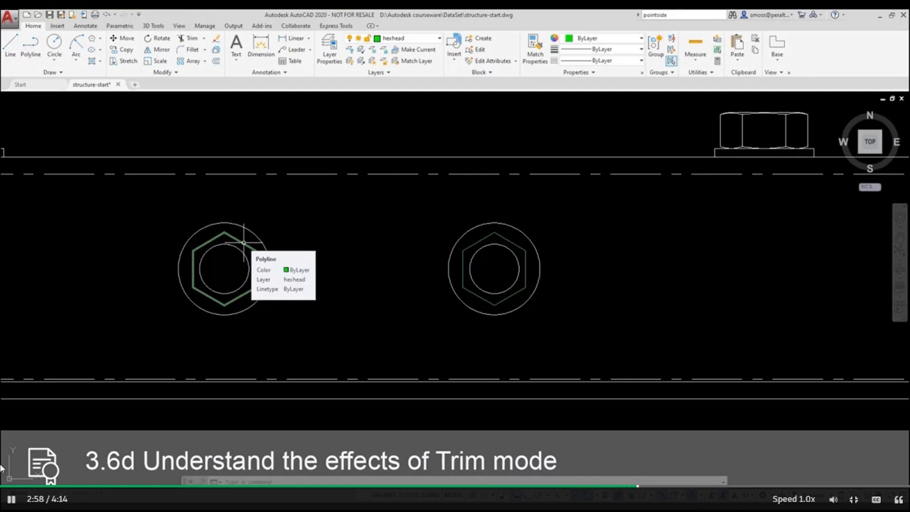
# Start the Chamfer command and set its trim mode to No trim
pyautogui.click(205, 50)
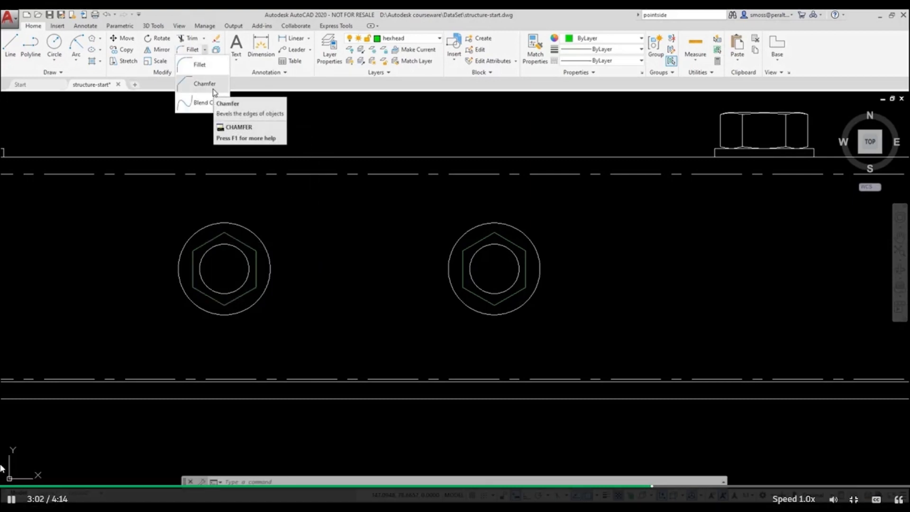
pyautogui.click(213, 85)
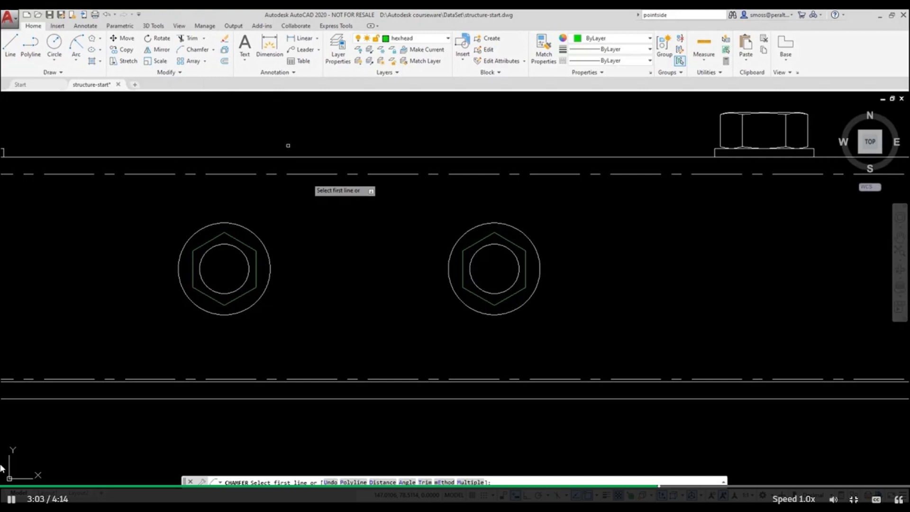
pyautogui.rightClick(312, 217)
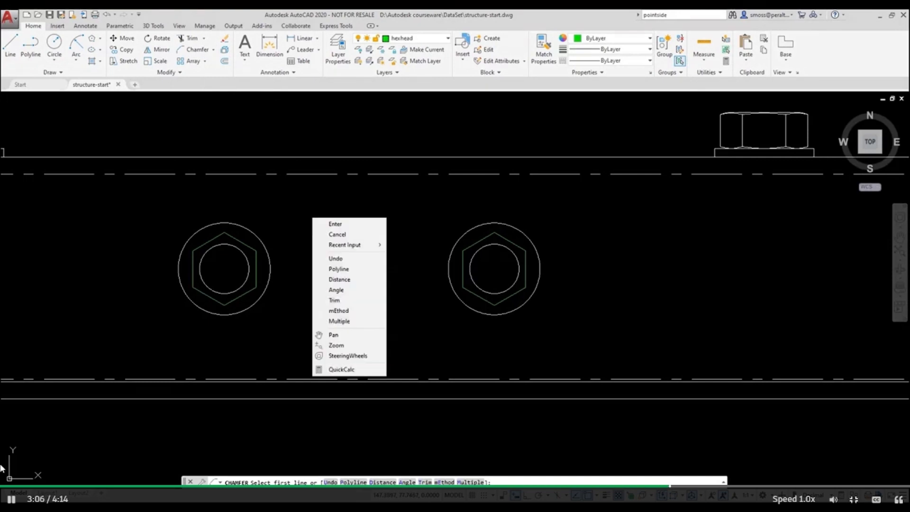
pyautogui.click(351, 301)
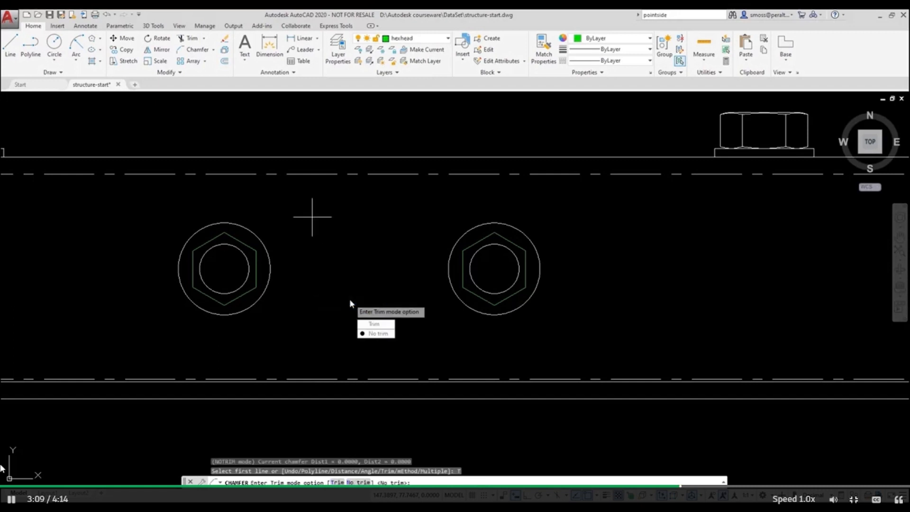
pyautogui.click(385, 334)
# Set both the first and second chamfer distances to 0.04
pyautogui.rightClick(326, 231)
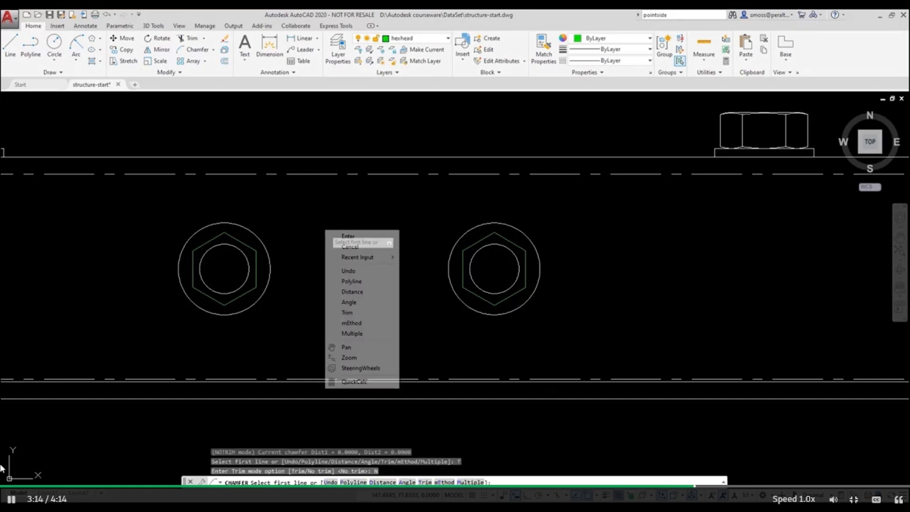
pyautogui.click(370, 295)
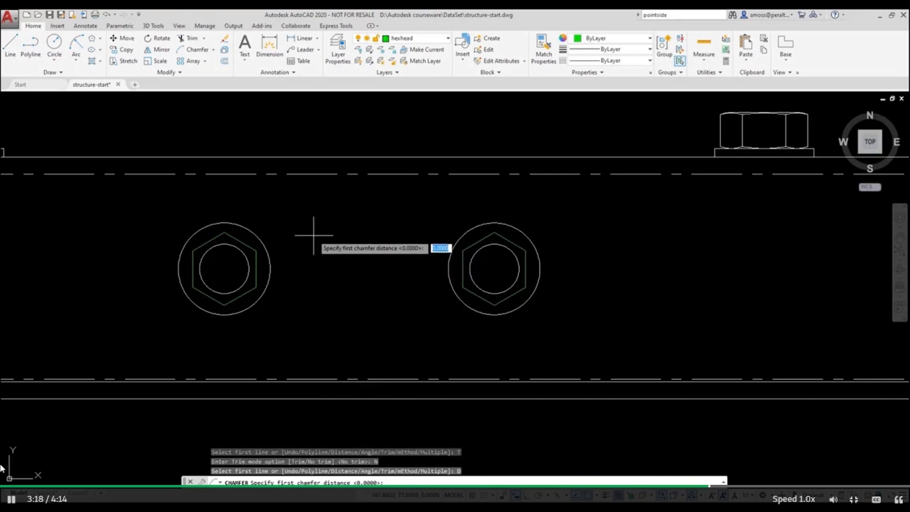
pyautogui.write('.04')
pyautogui.press('Return')
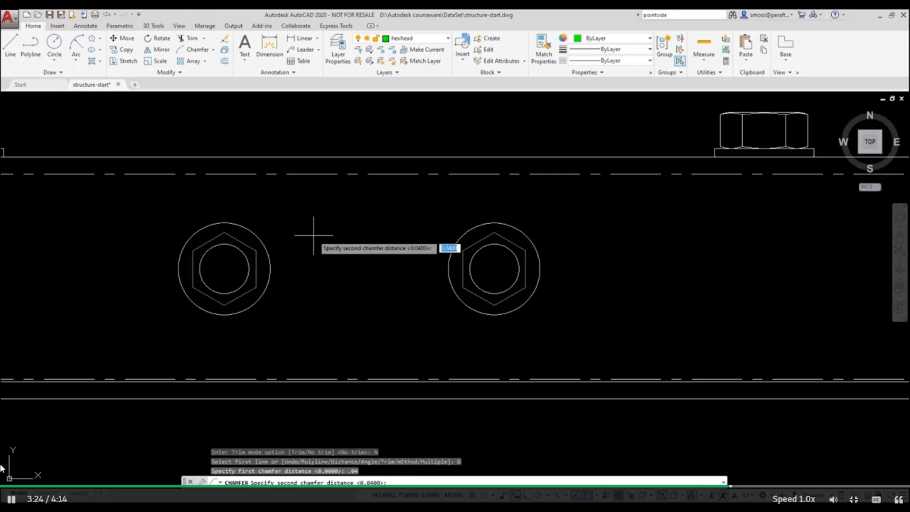
pyautogui.press('Return')
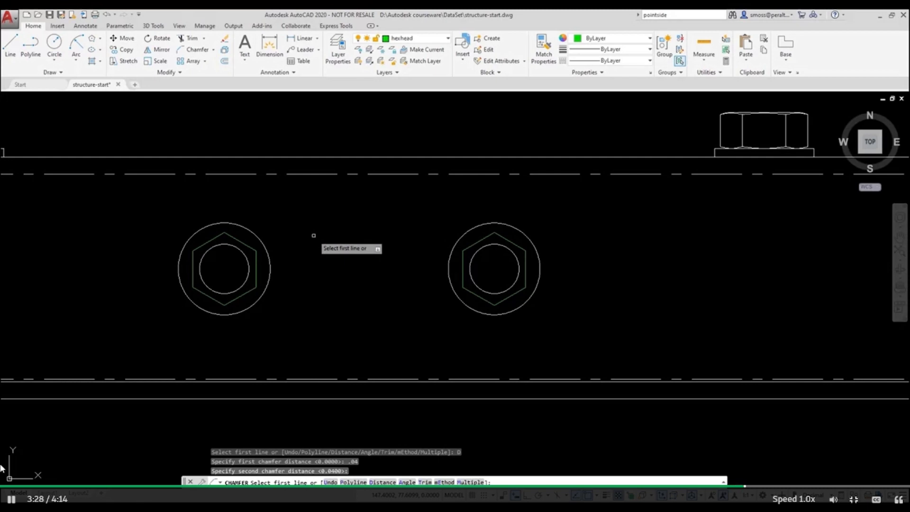
# Chamfer all corners of the left bolt's hexagon at once using the Polyline option
pyautogui.rightClick(313, 235)
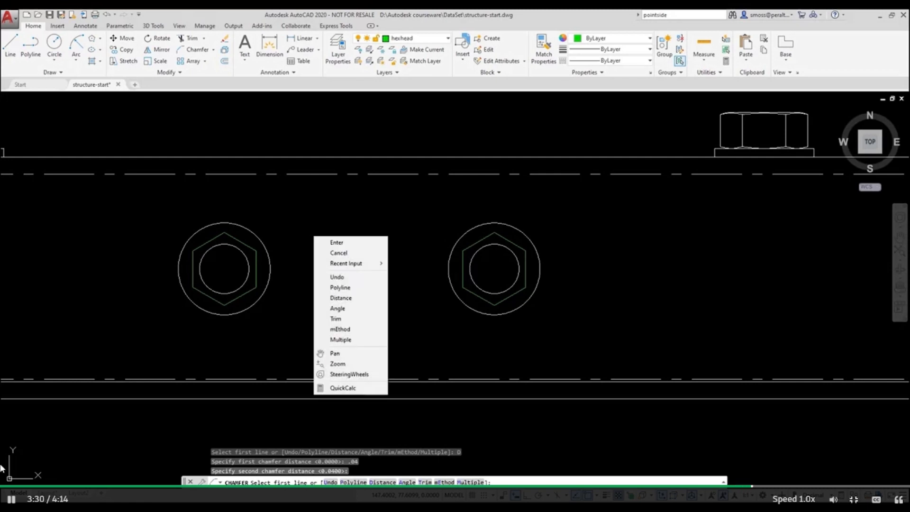
pyautogui.click(350, 290)
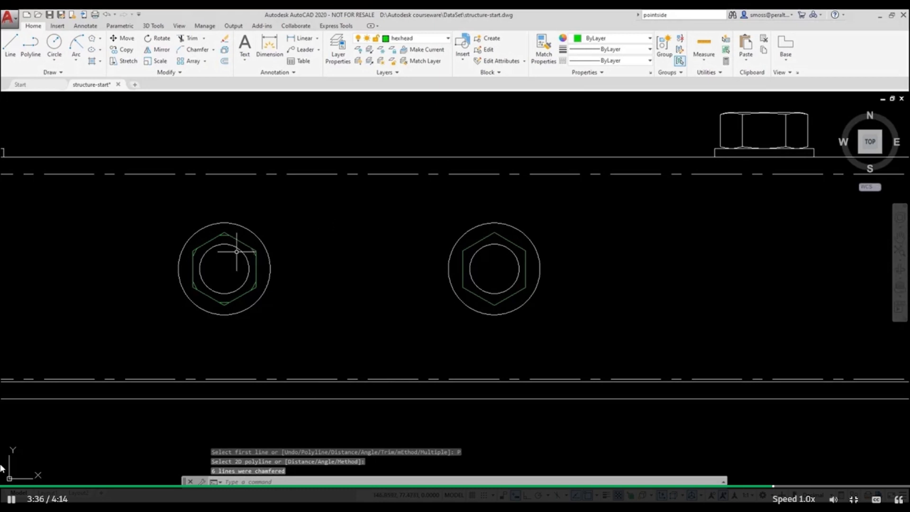
pyautogui.click(237, 245)
# Repeat the Chamfer command with the Polyline option on the right bolt's hexagon
pyautogui.scroll(2, 217, 252)
pyautogui.moveTo(221, 256)
pyautogui.mouseDown(button='middle')
pyautogui.moveTo(266, 282)
pyautogui.moveTo(295, 283)
pyautogui.mouseUp(button='middle')
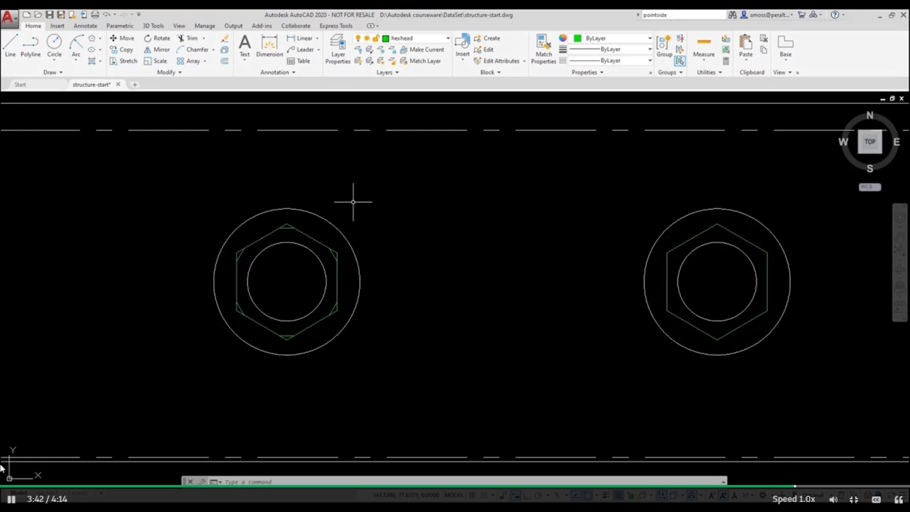
pyautogui.rightClick(355, 182)
pyautogui.click(379, 189)
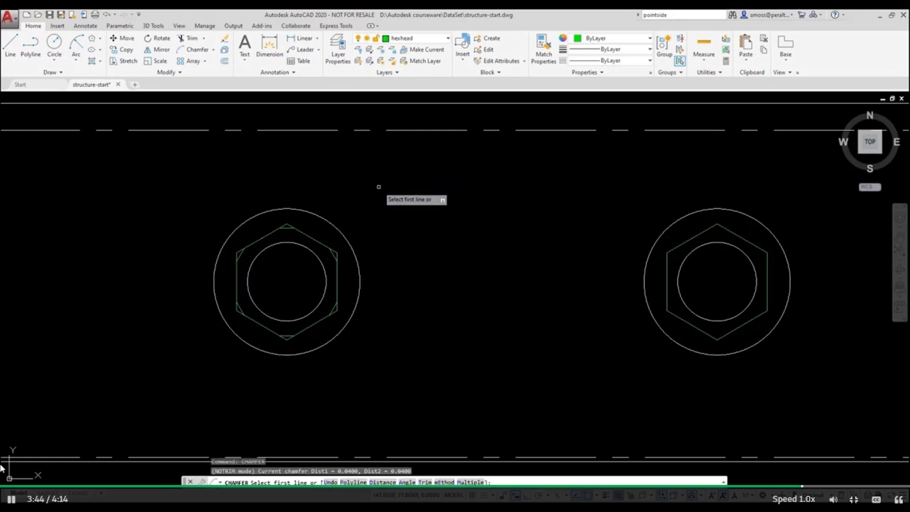
pyautogui.rightClick(379, 187)
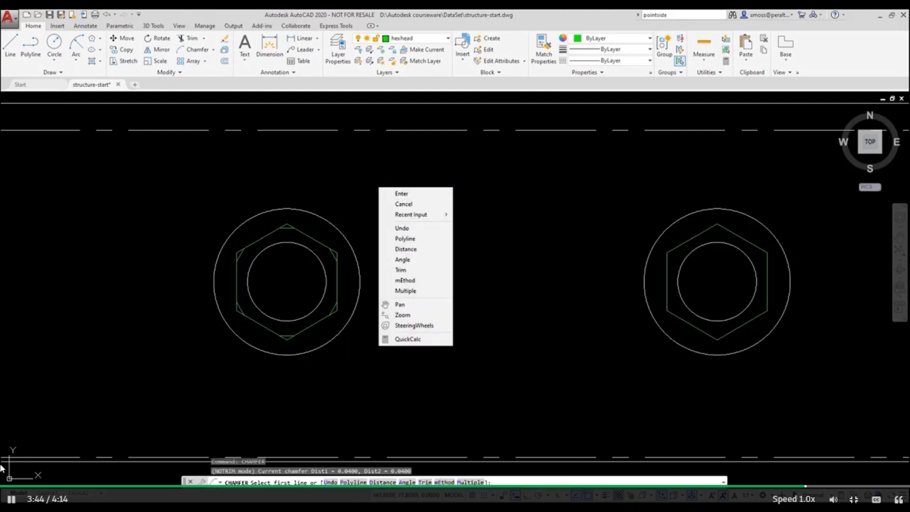
pyautogui.click(405, 238)
pyautogui.click(676, 245)
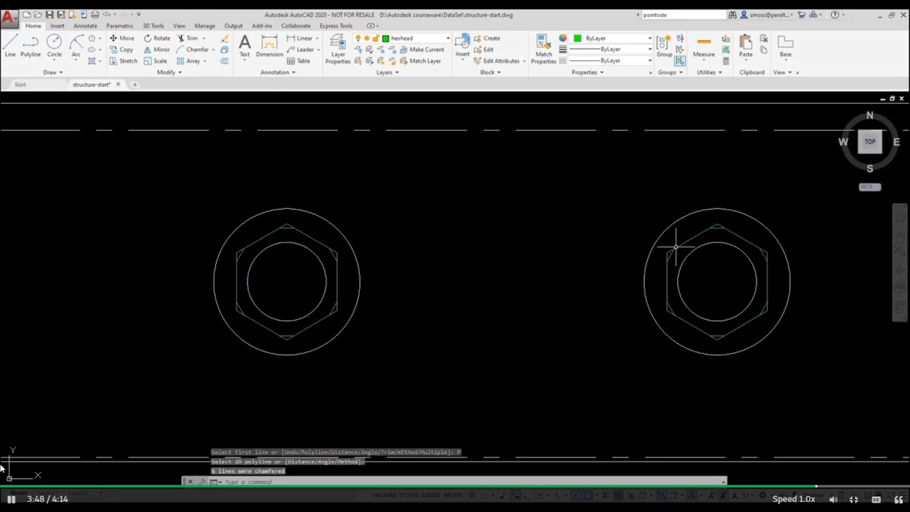